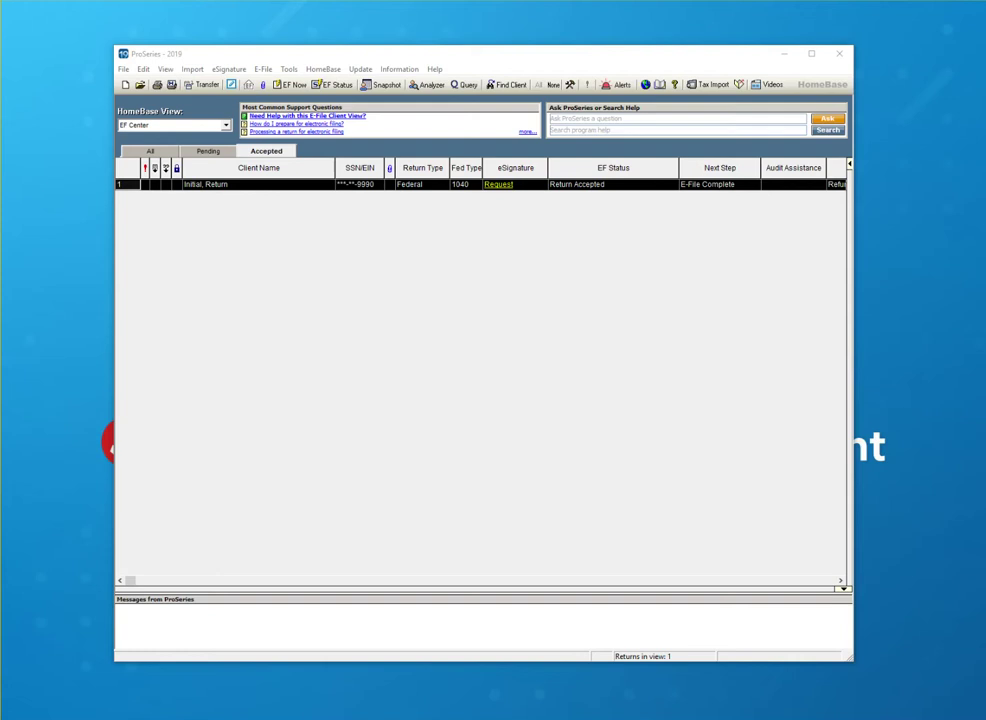
# - Open the accepted client return from the HomeBase EF Center Accepted tab
pyautogui.press('Return')
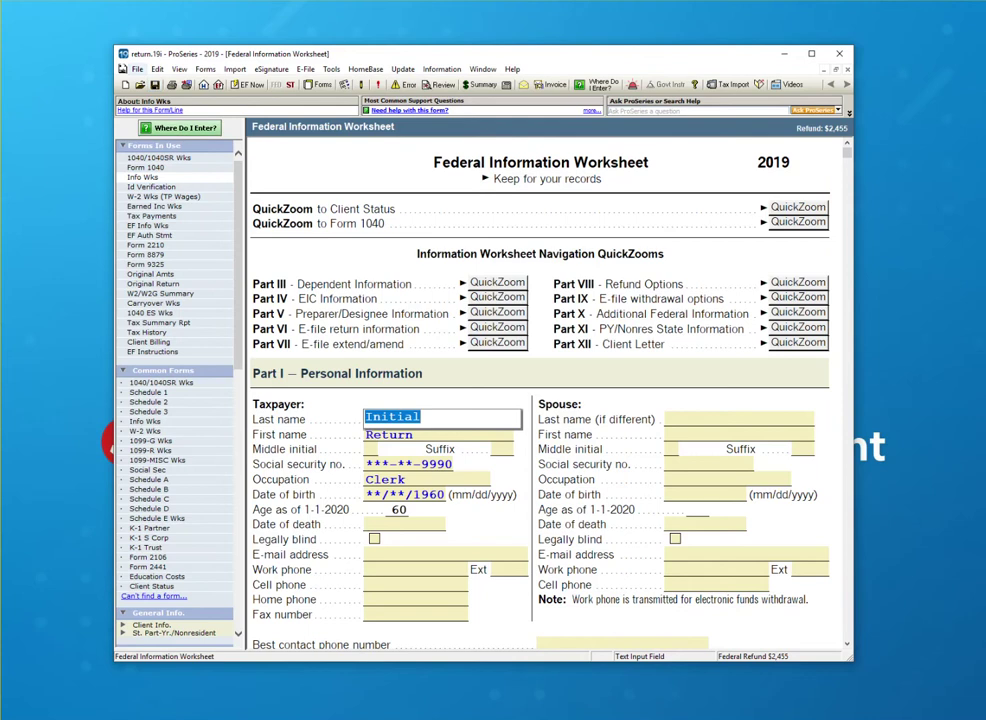
# - Save a copy of the return under the name return-amended.19i
pyautogui.click(137, 69)
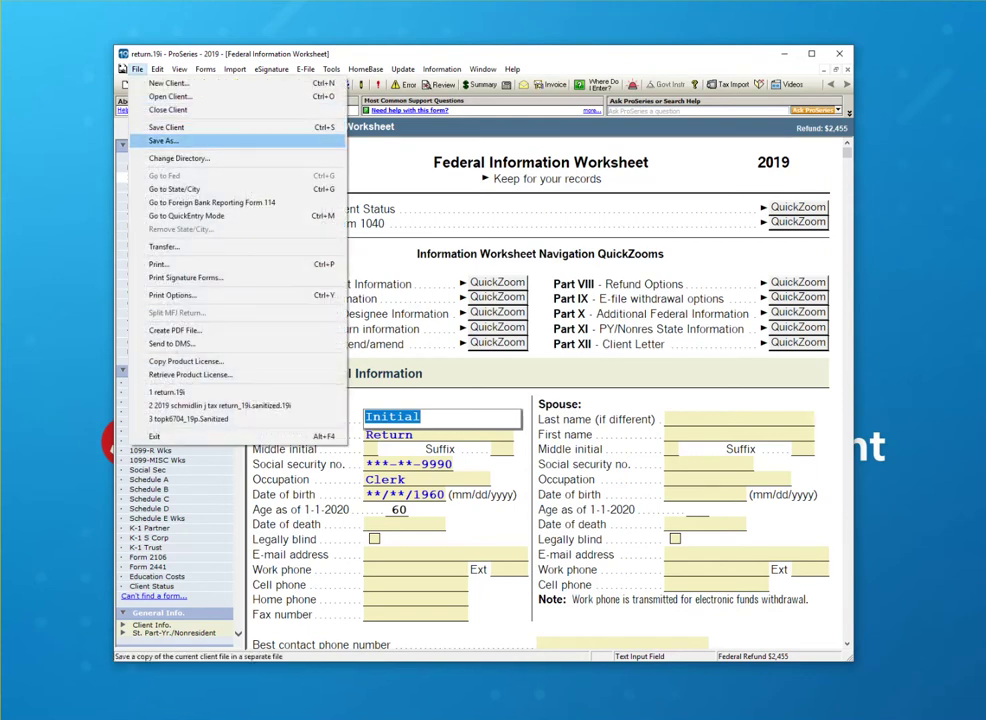
pyautogui.click(163, 141)
pyautogui.click(447, 438)
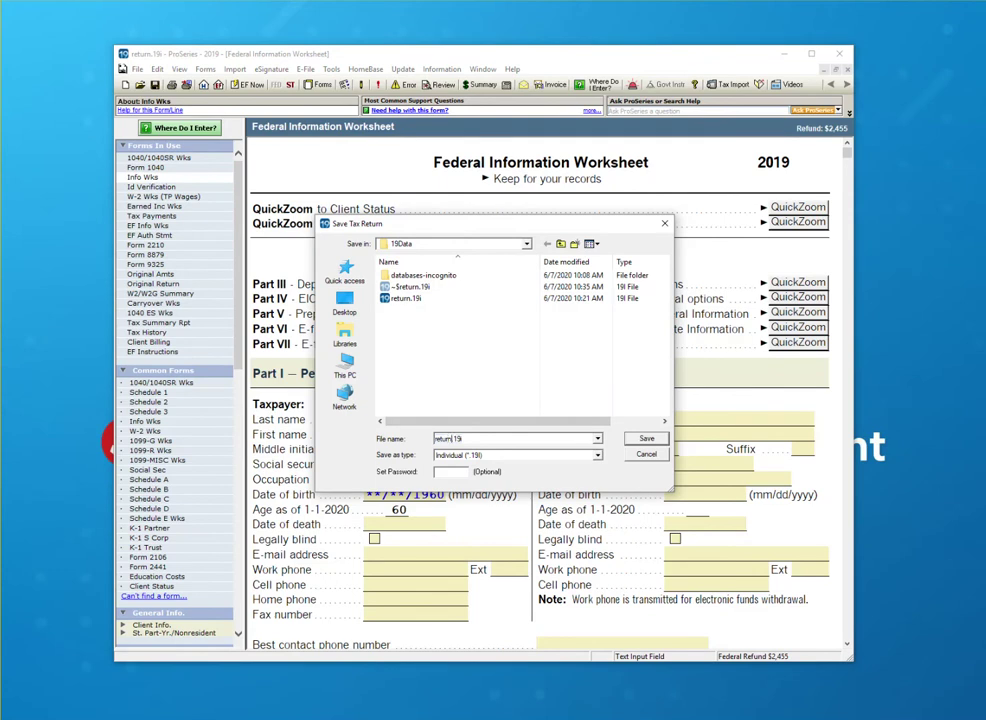
pyautogui.write('-amended')
pyautogui.press('Return')
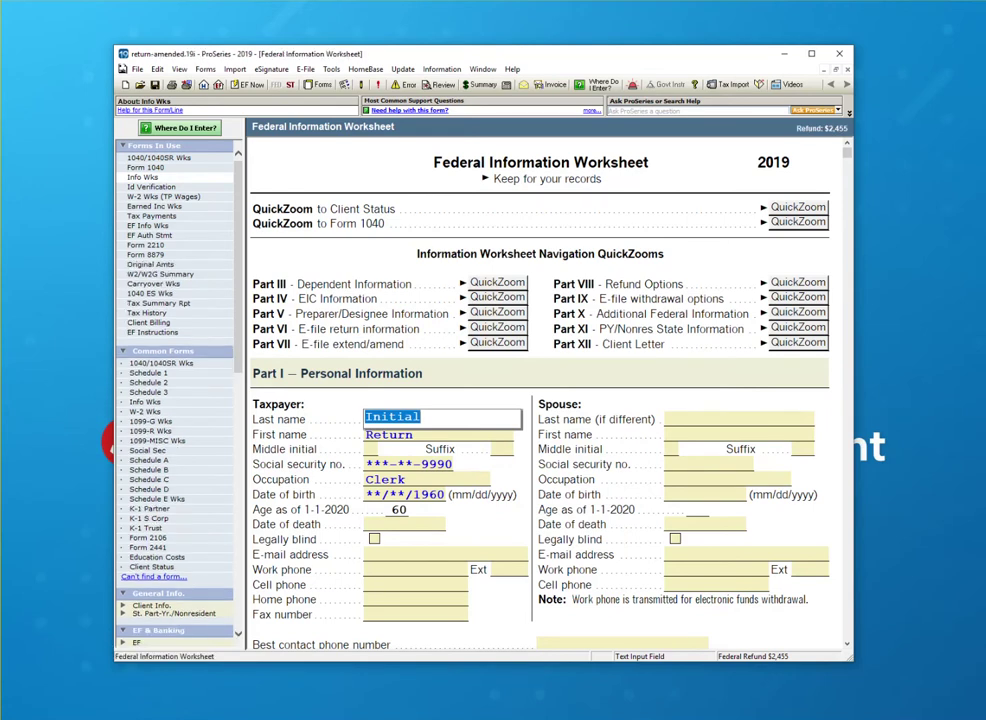
# - Uncheck 'File federal return electronically' in Part VI of the Federal Information Worksheet
pyautogui.scroll(-15, 540, 390)
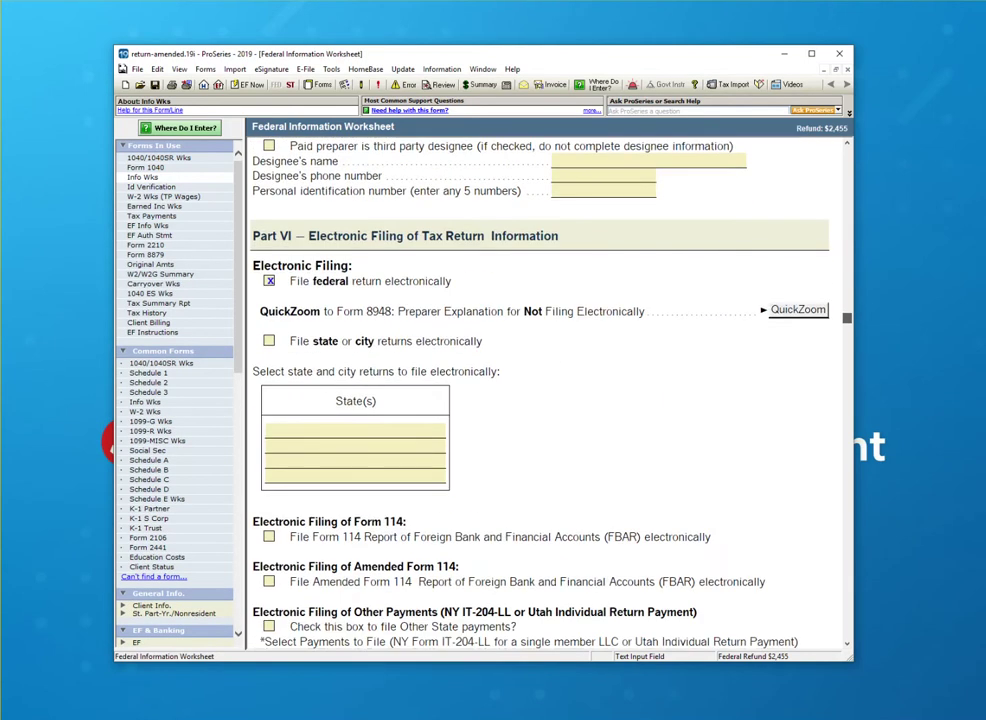
pyautogui.click(269, 281)
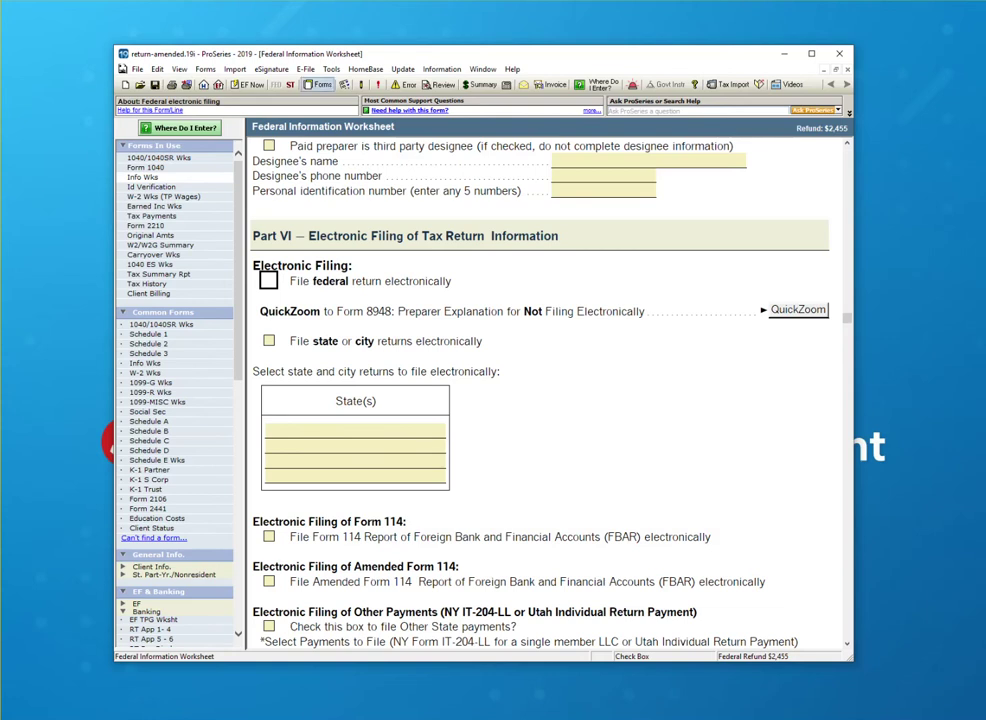
# - Add Form 1040X and mark it as an amended return for calendar year 2019
pyautogui.click(320, 84)
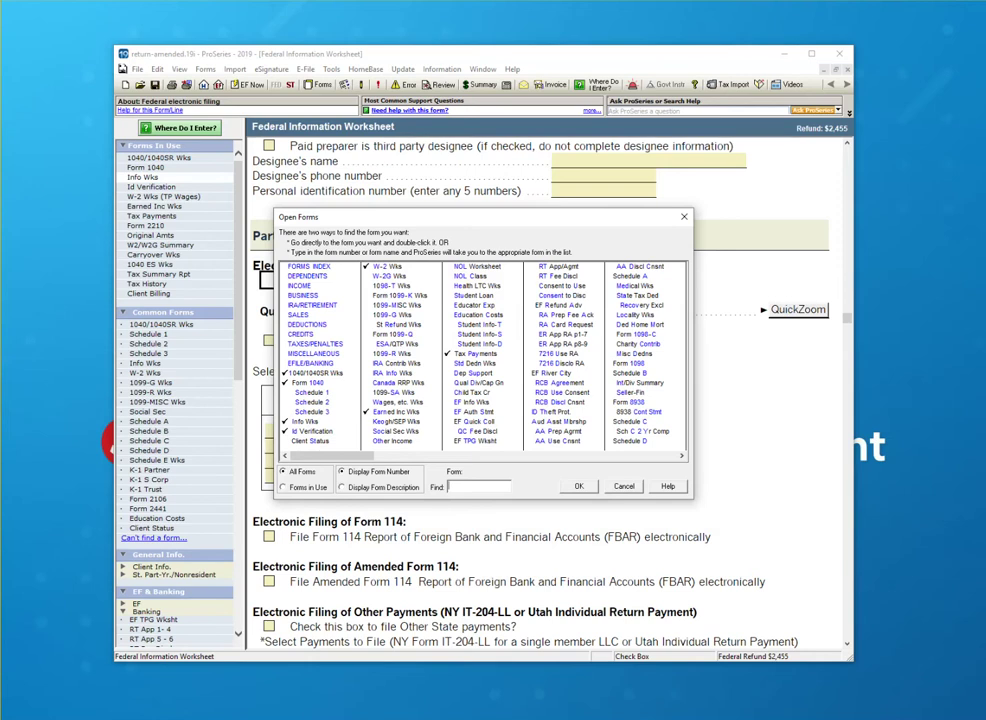
pyautogui.write('4')
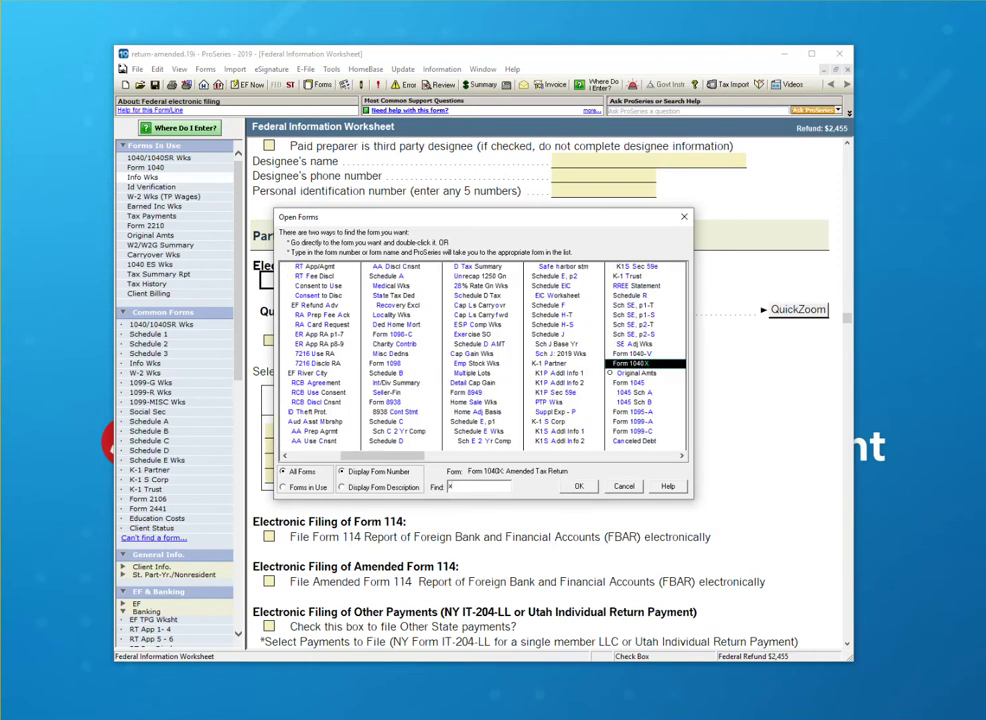
pyautogui.press('Return')
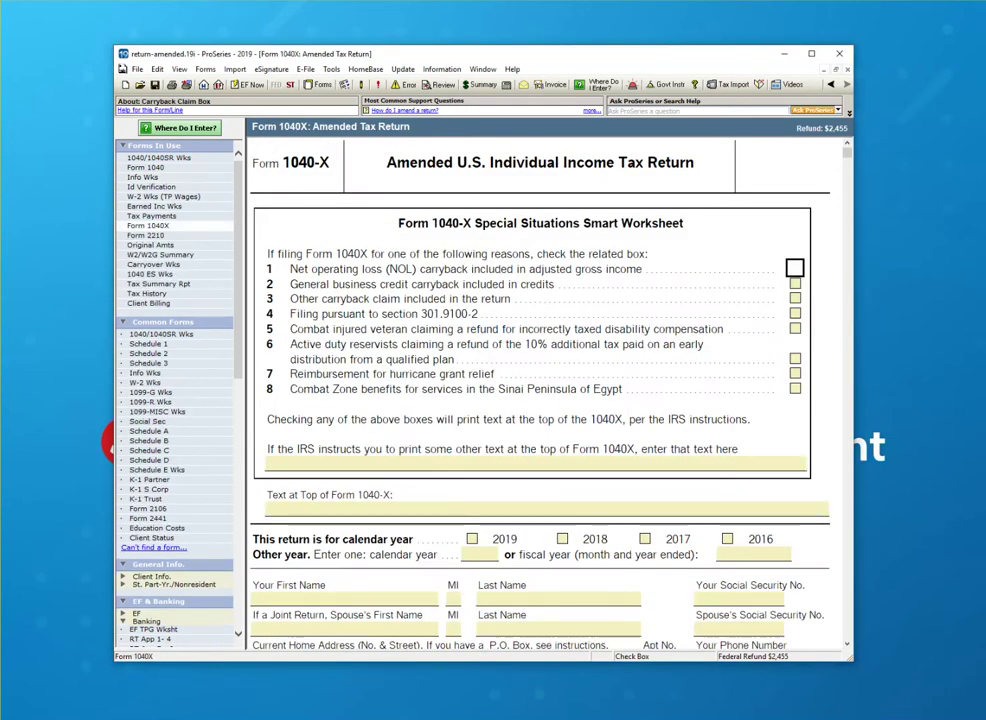
pyautogui.scroll(-3, 540, 400)
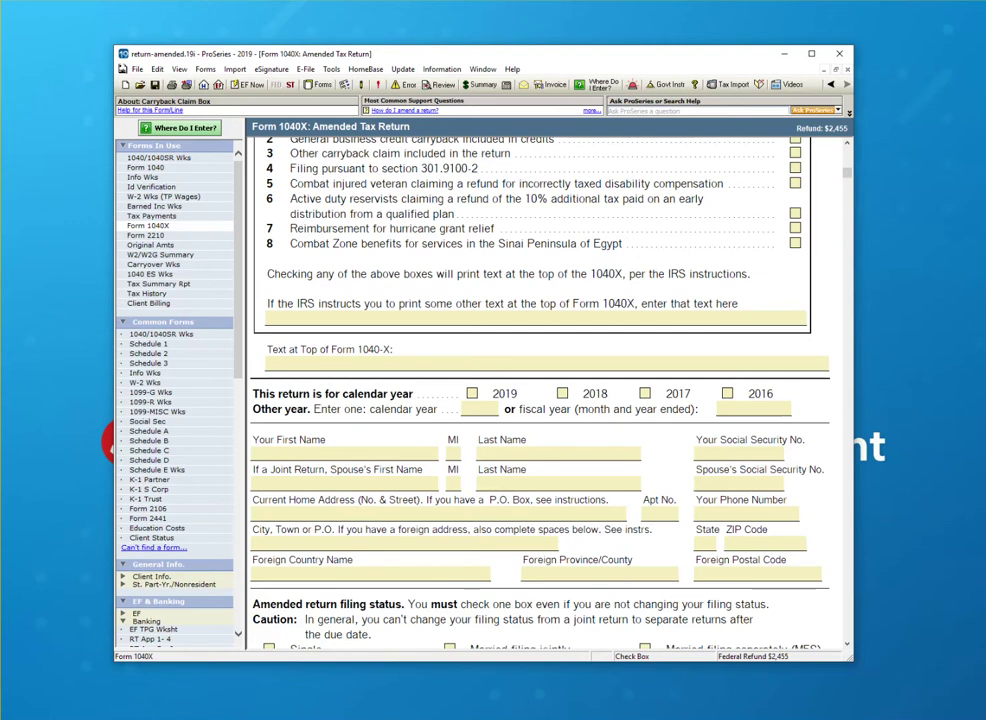
pyautogui.click(472, 393)
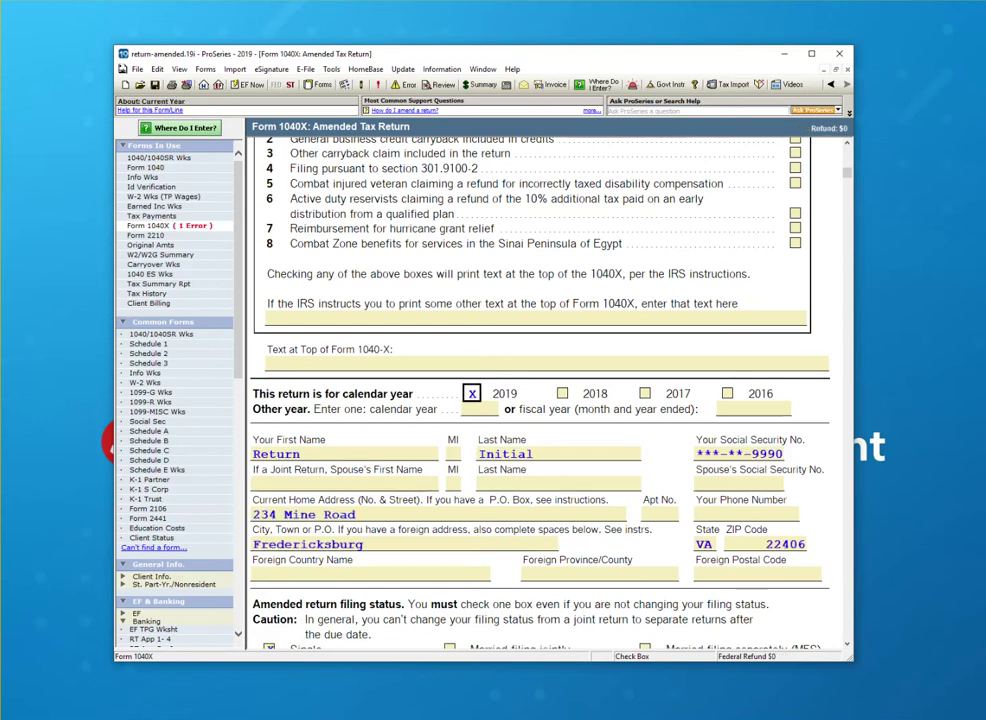
# - Go to the Part III Explanation of Changes field on Form 1040X
pyautogui.scroll(-2, 540, 400)
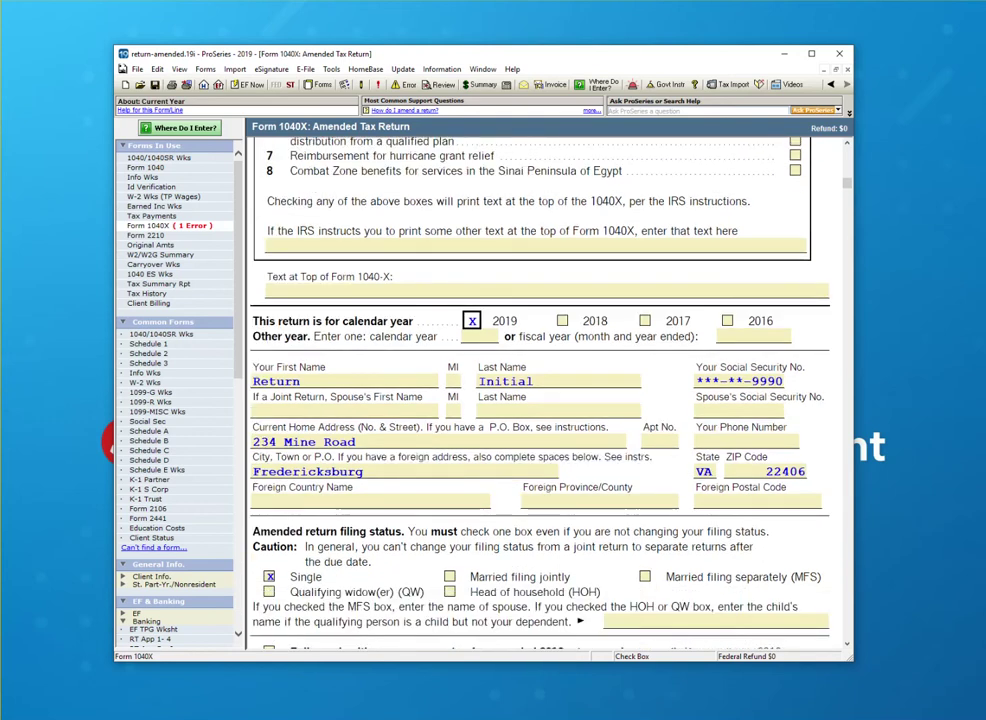
pyautogui.scroll(-3, 540, 400)
pyautogui.scroll(-20, 540, 400)
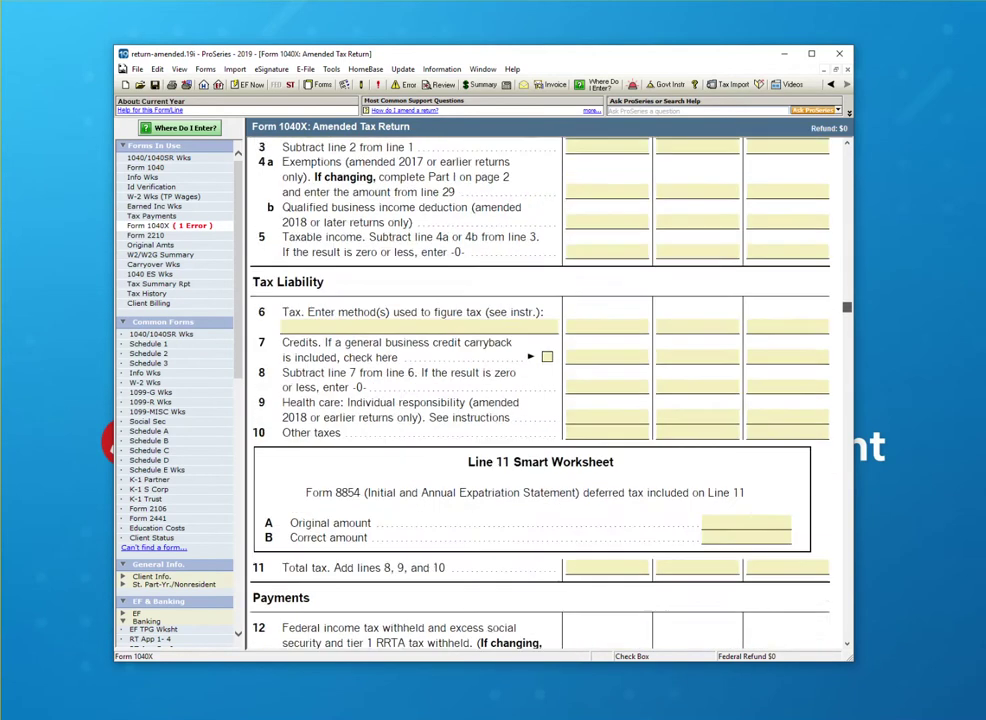
pyautogui.scroll(-20, 540, 400)
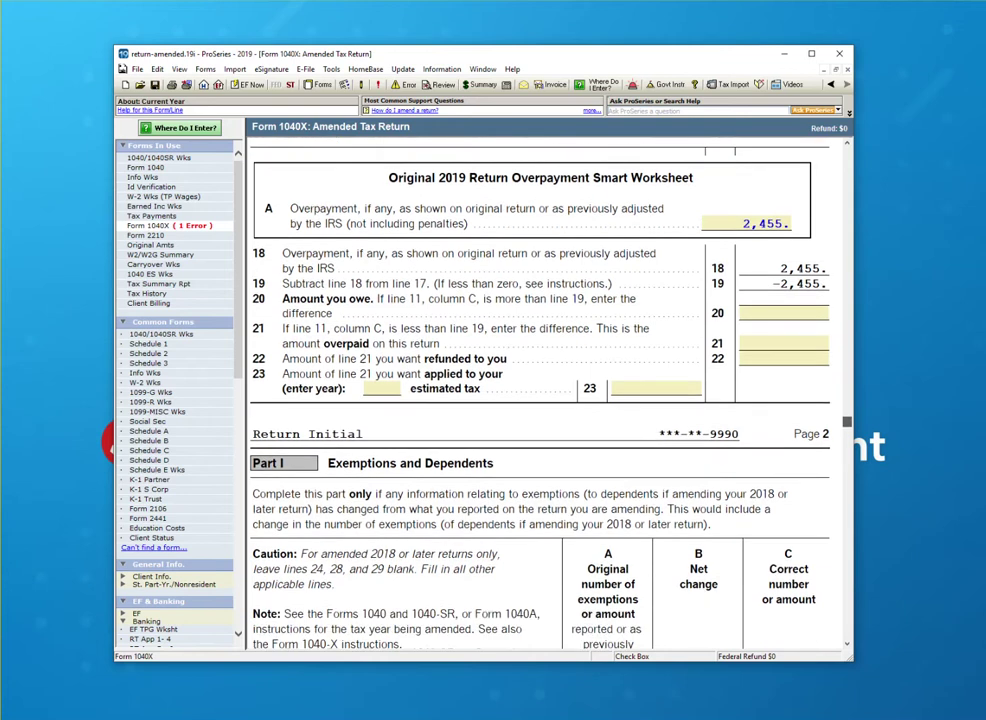
pyautogui.scroll(-2, 540, 400)
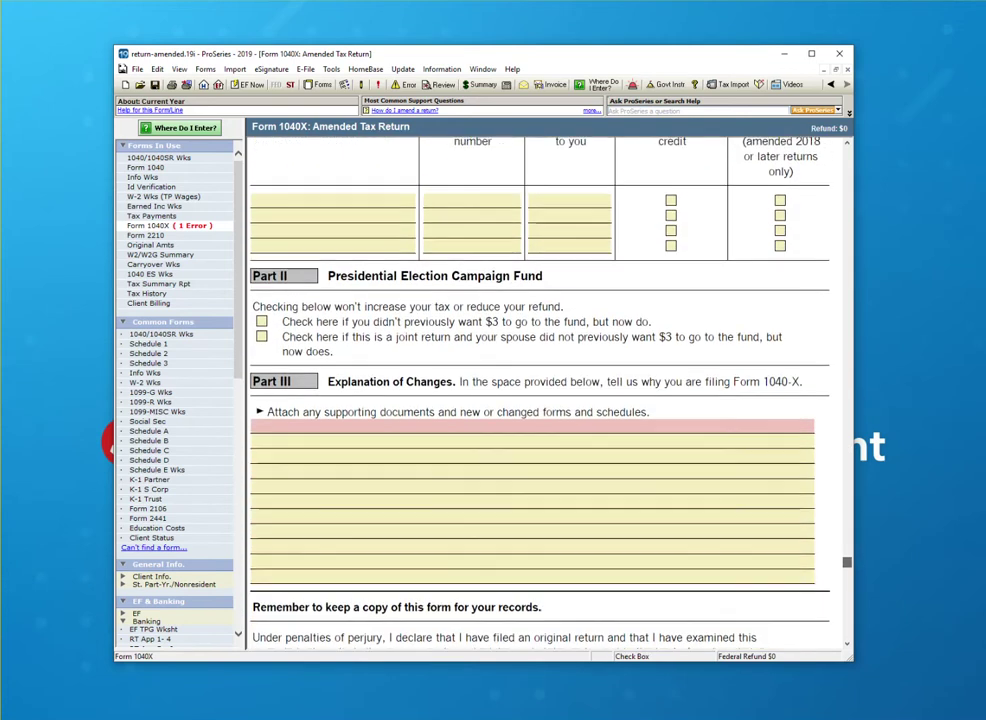
pyautogui.click(535, 426)
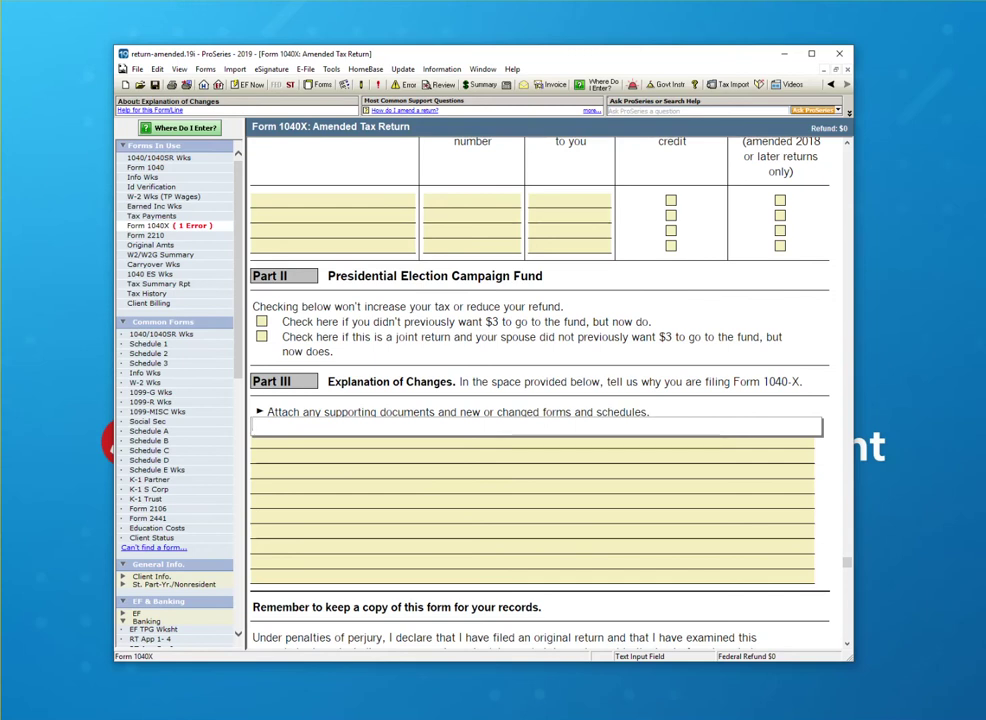
# - Enter 'The client didn't provide me a copy of Form 1099 INT' as the explanation
pyautogui.write("The client didn't")
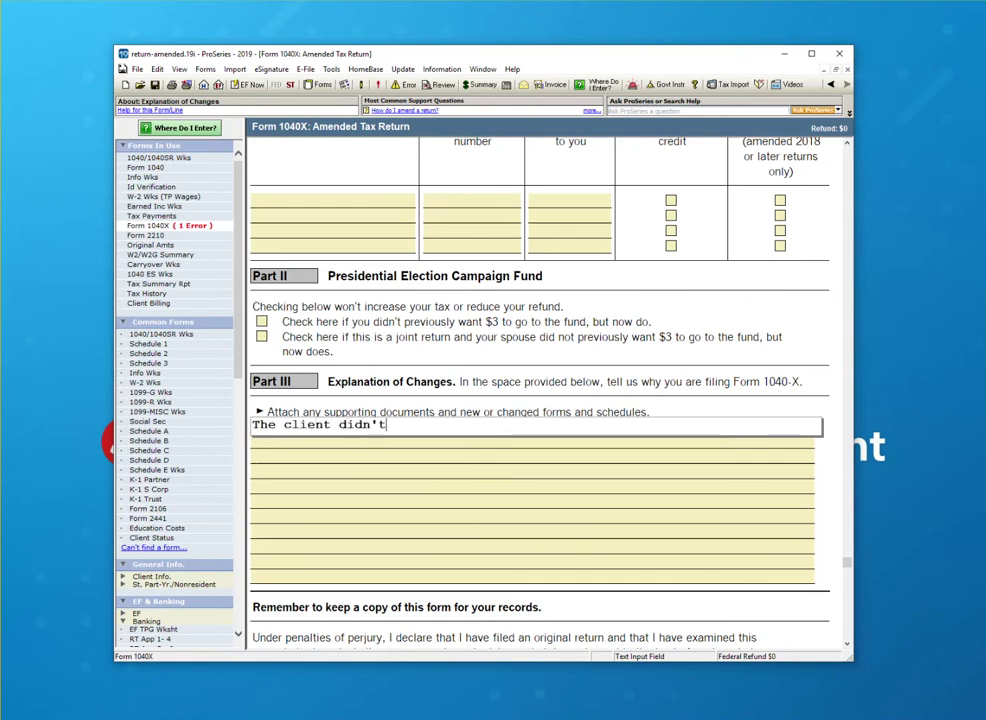
pyautogui.write(' provide me a copy')
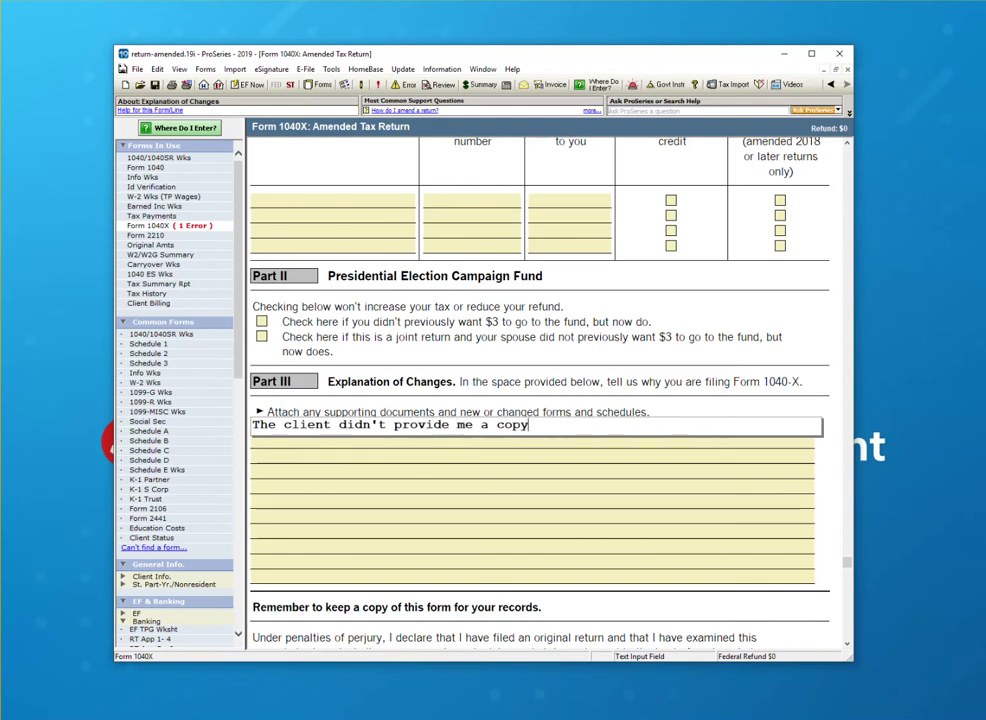
pyautogui.write(' of Form 1099 UIBN')
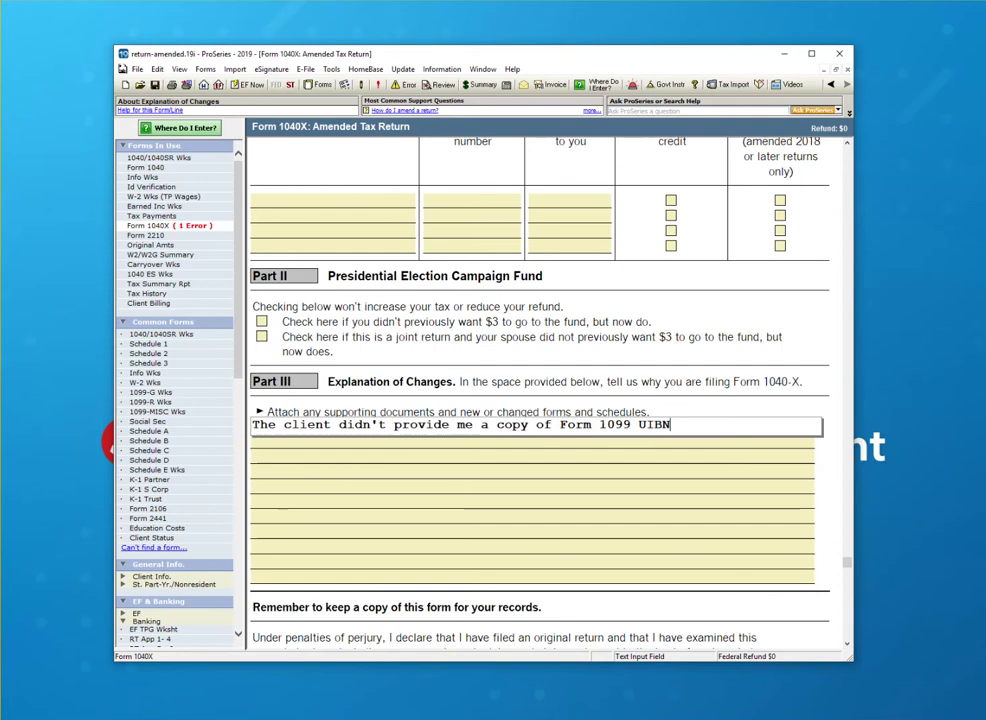
pyautogui.press('BackSpace')
pyautogui.press('BackSpace')
pyautogui.press('BackSpace')
pyautogui.press('BackSpace')
pyautogui.write('INT')
pyautogui.press('Return')
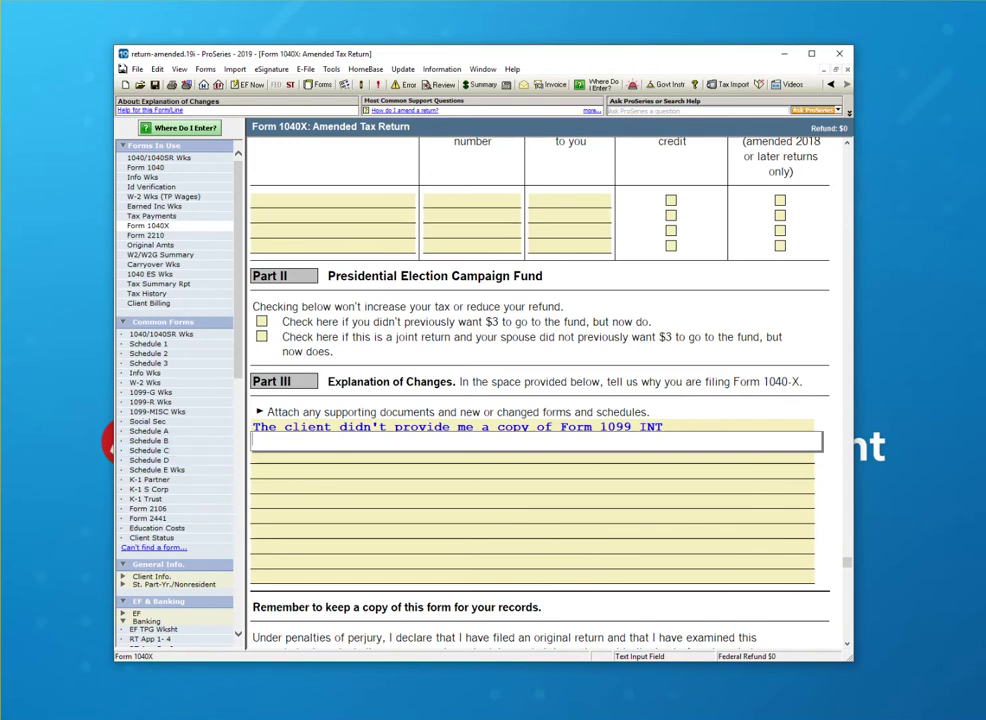
# - On Schedule B, add payer Payer One with 500 of interest in Box 1
pyautogui.scroll(8, 540, 380)
pyautogui.scroll(10, 540, 390)
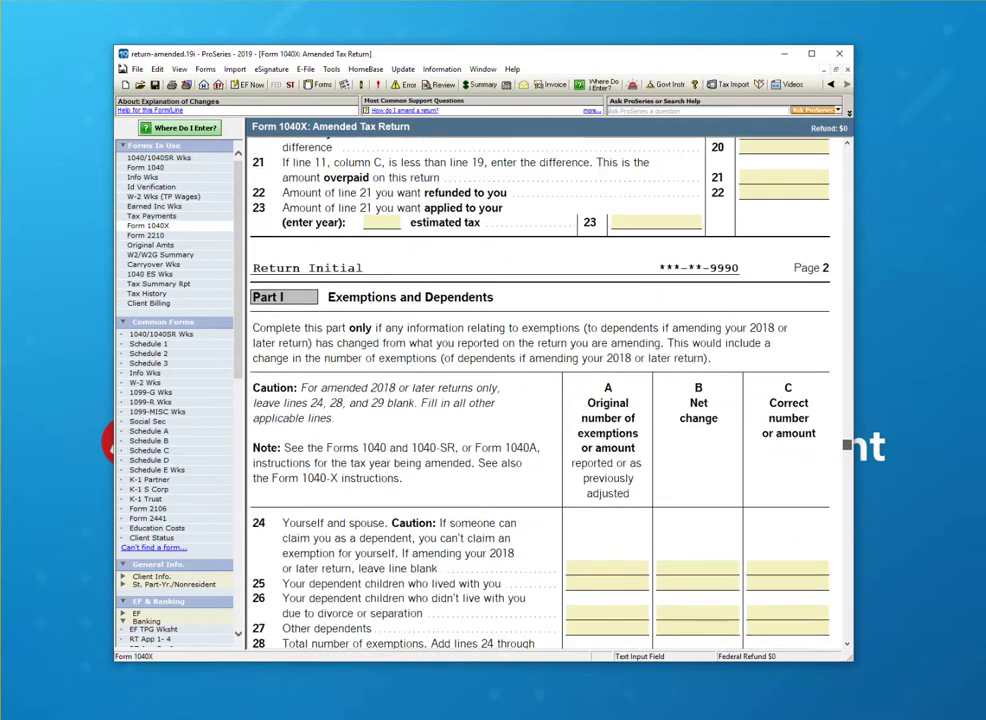
pyautogui.scroll(10, 540, 390)
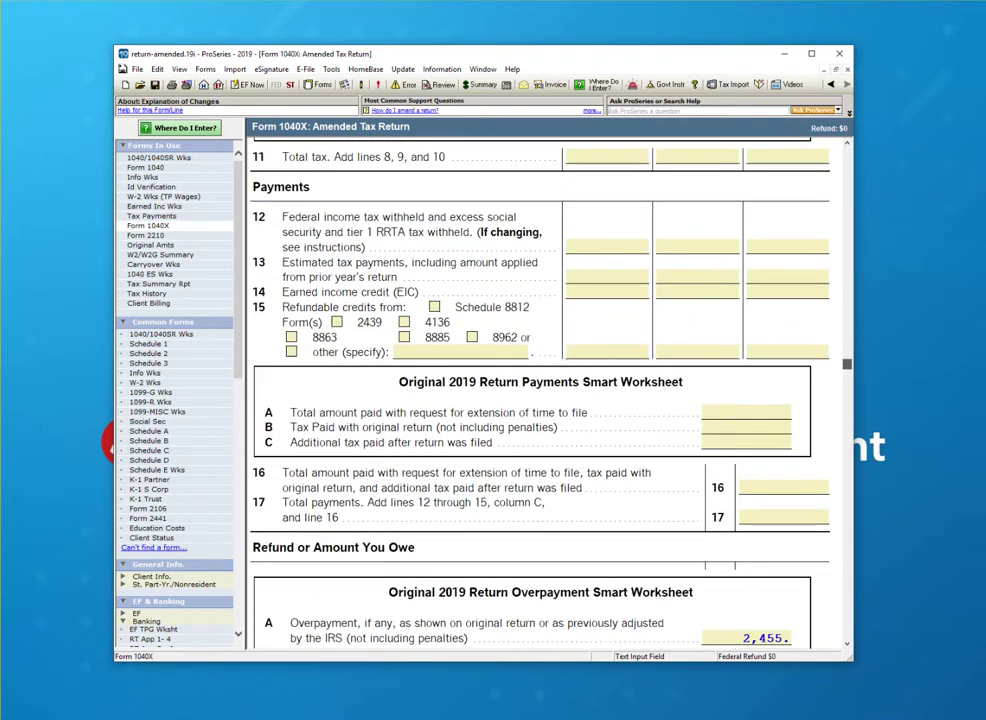
pyautogui.scroll(4, 540, 390)
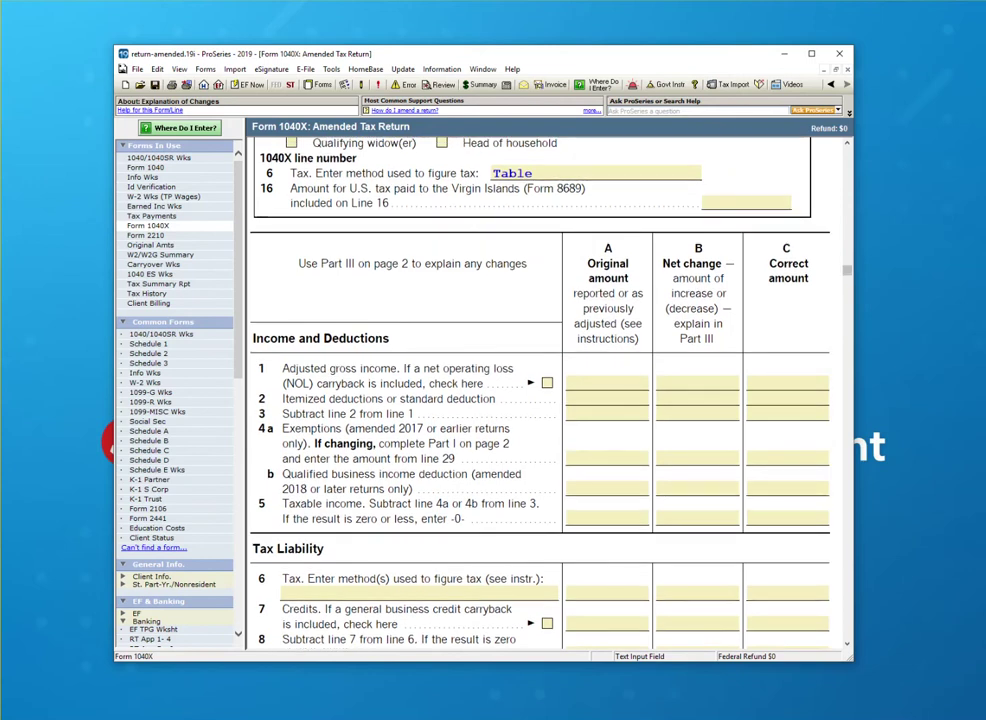
pyautogui.click(150, 440)
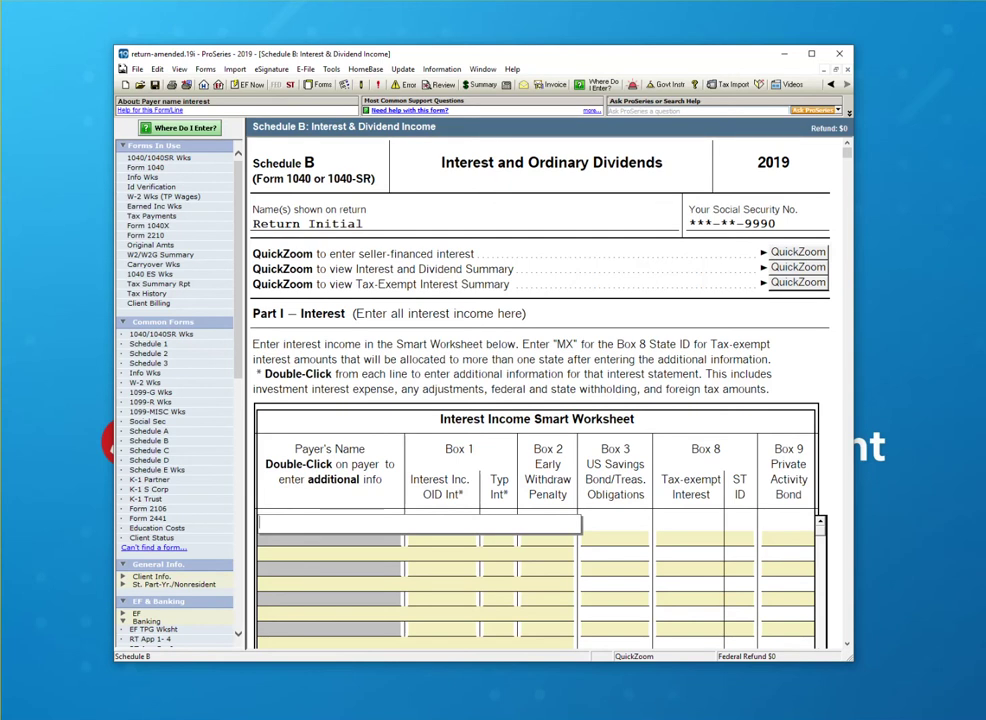
pyautogui.write('Payer One')
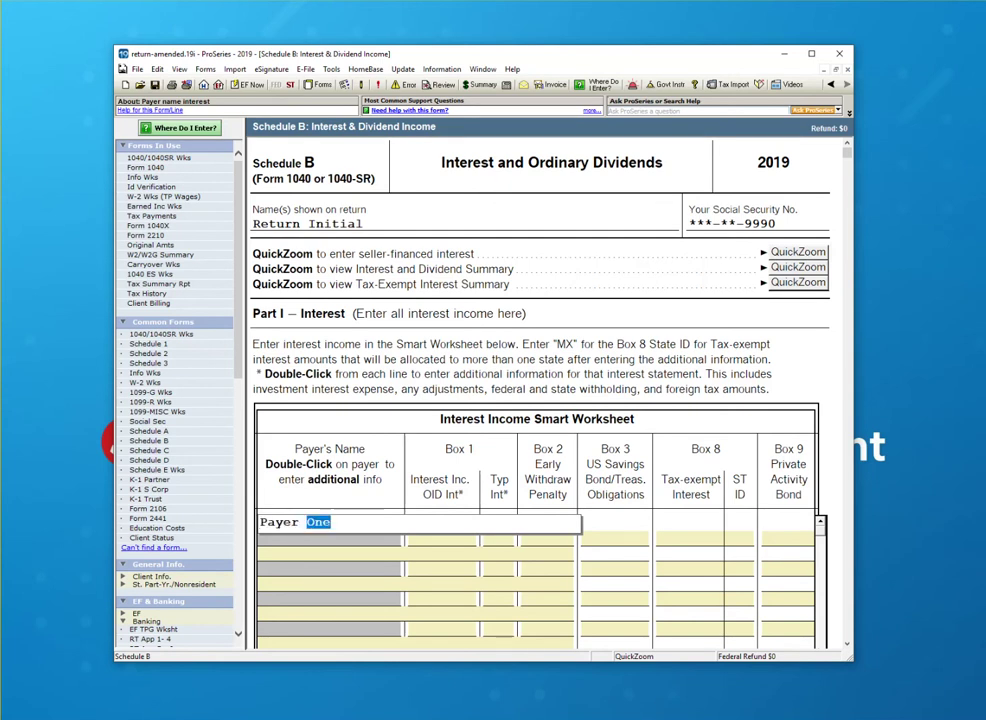
pyautogui.press('Tab')
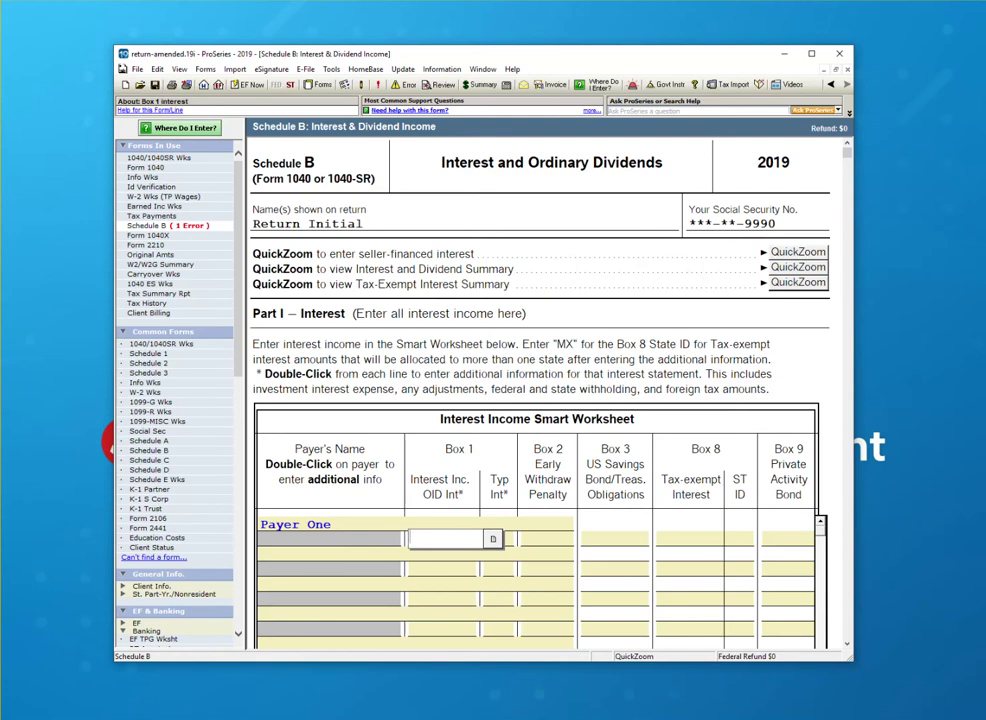
pyautogui.write('500')
pyautogui.press('Tab')
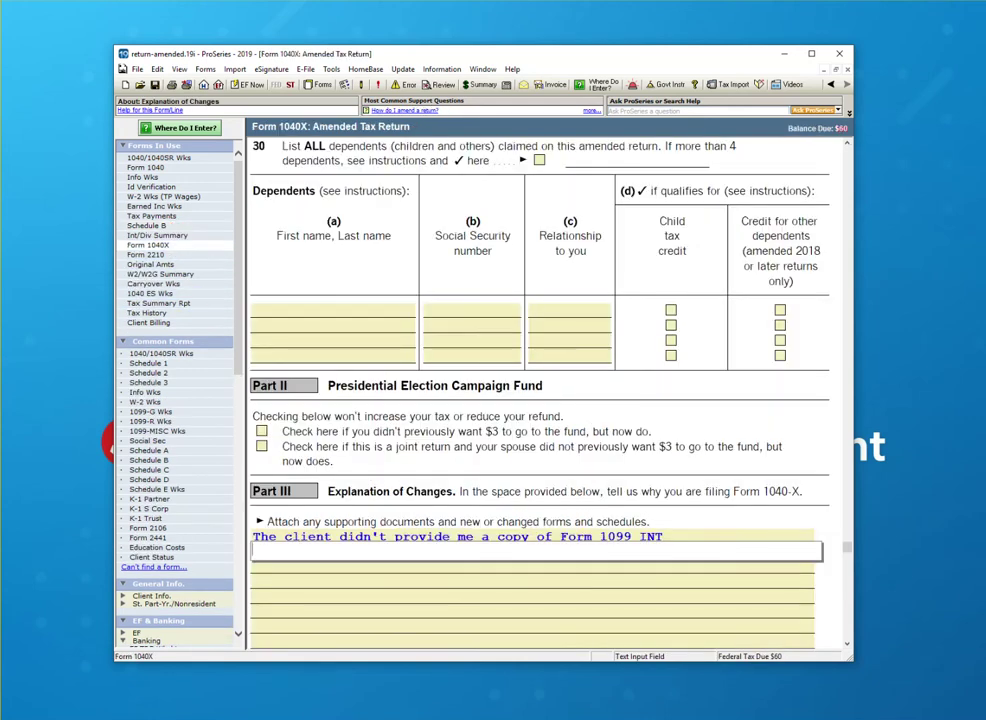
# - Check Form 1040X line 1's 500 net change raising AGI from 35,000 to 35,500
pyautogui.scroll(15, 540, 390)
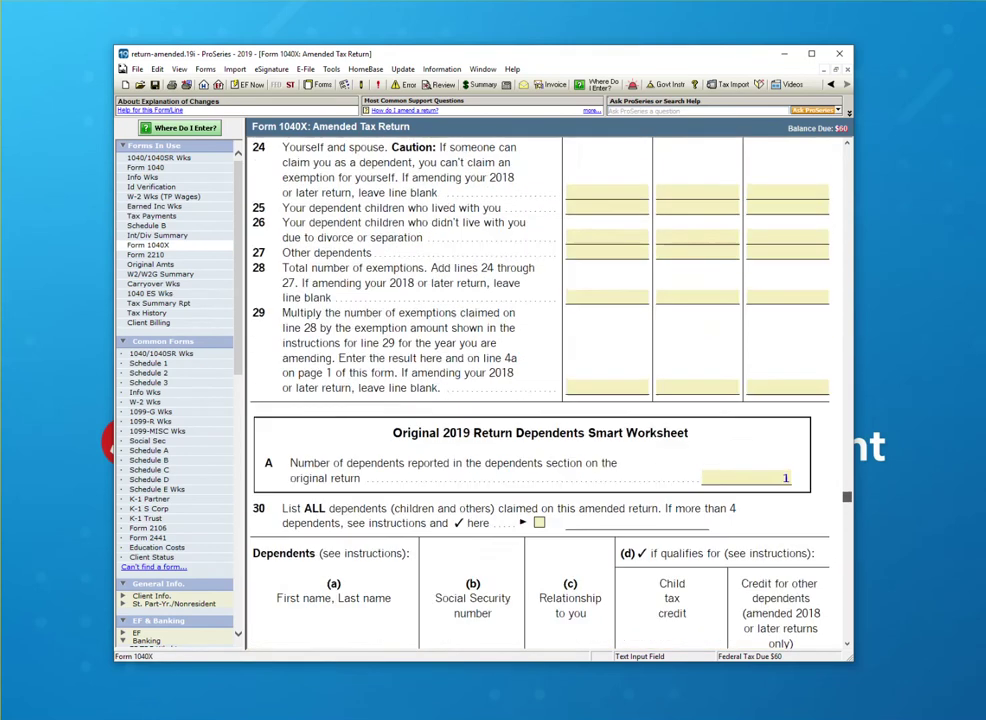
pyautogui.scroll(6, 540, 390)
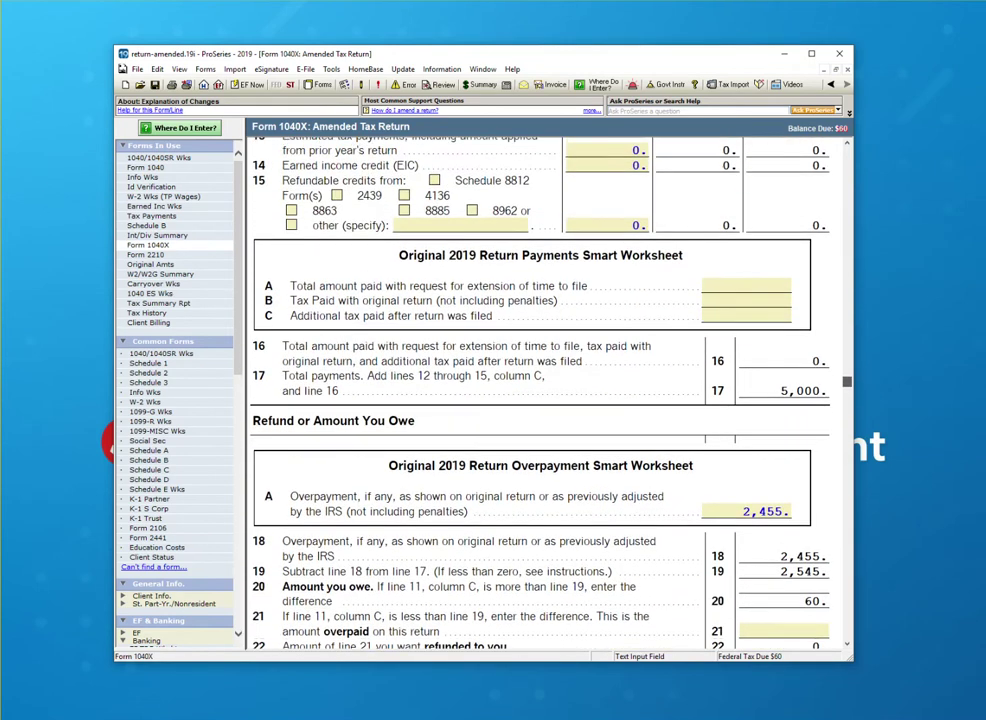
pyautogui.scroll(8, 540, 390)
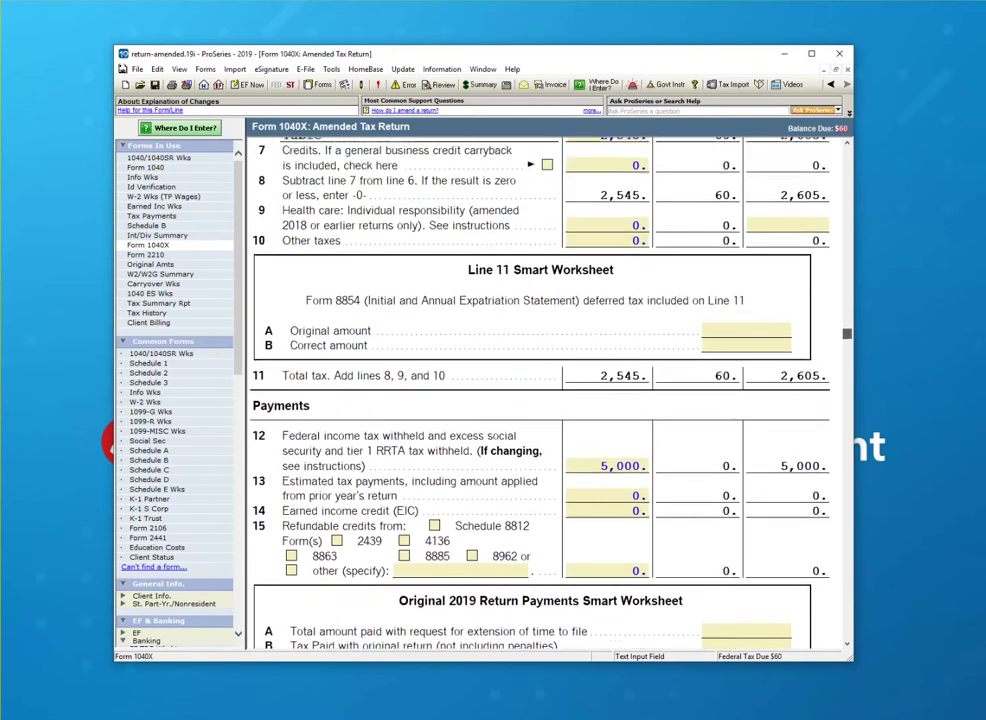
pyautogui.scroll(2, 540, 390)
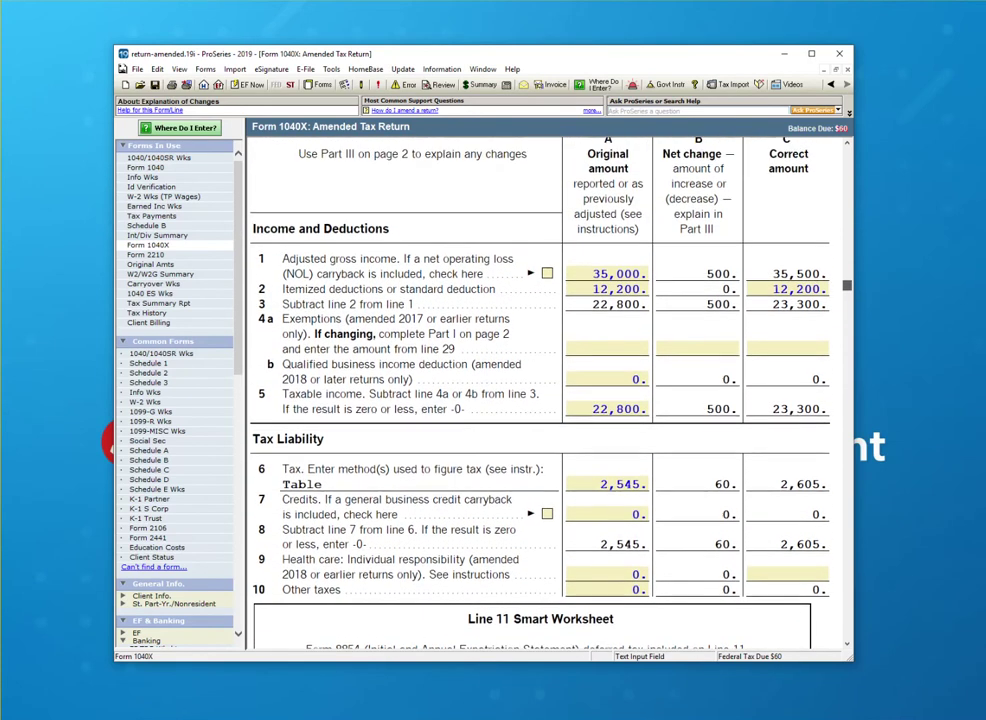
pyautogui.scroll(7, 540, 390)
pyautogui.scroll(-6, 540, 390)
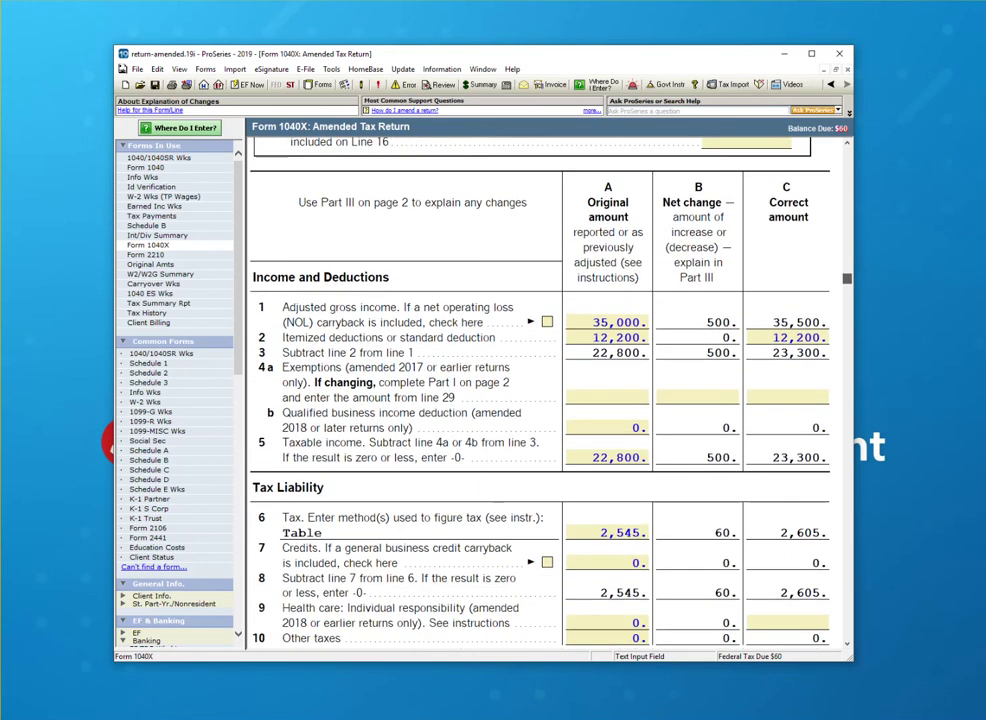
pyautogui.click(697, 322)
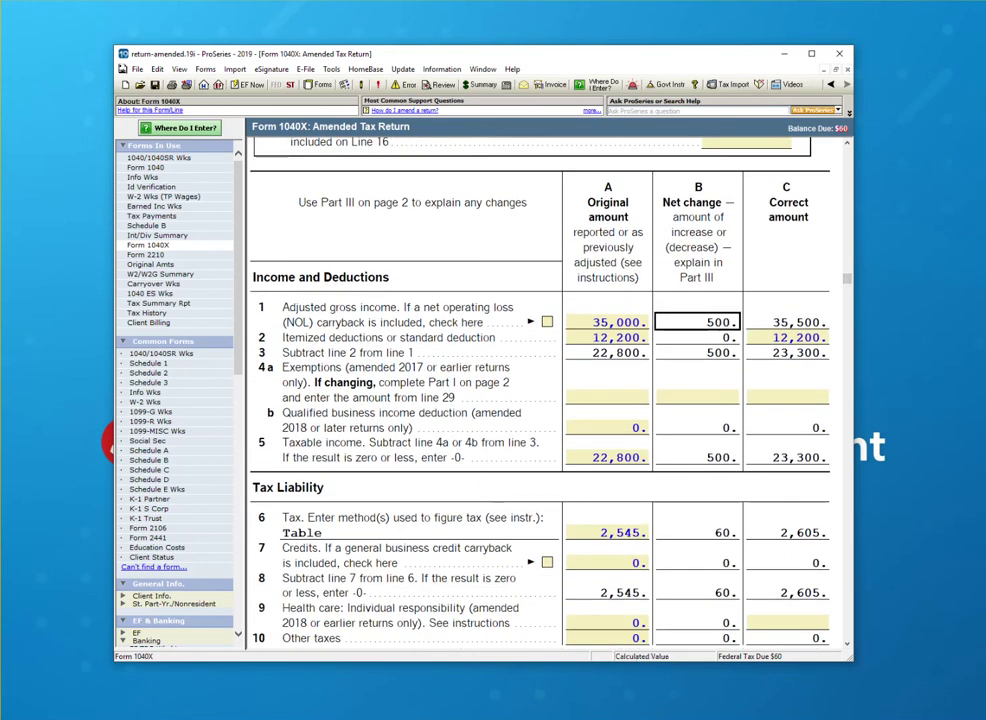